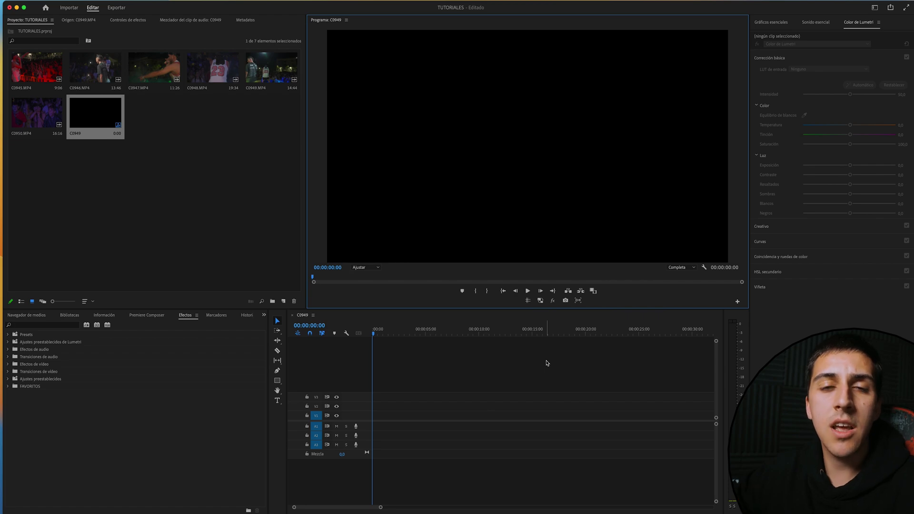
# Clear the current selection in the Project panel
pyautogui.click(201, 157)
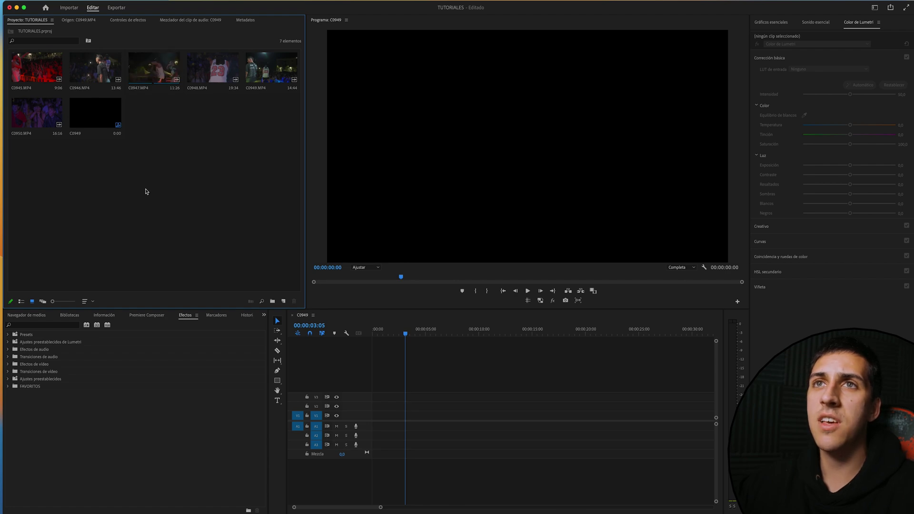
# Place clip C0949.MP4 on video track V1 of the sequence and preview its playback
pyautogui.click(79, 20)
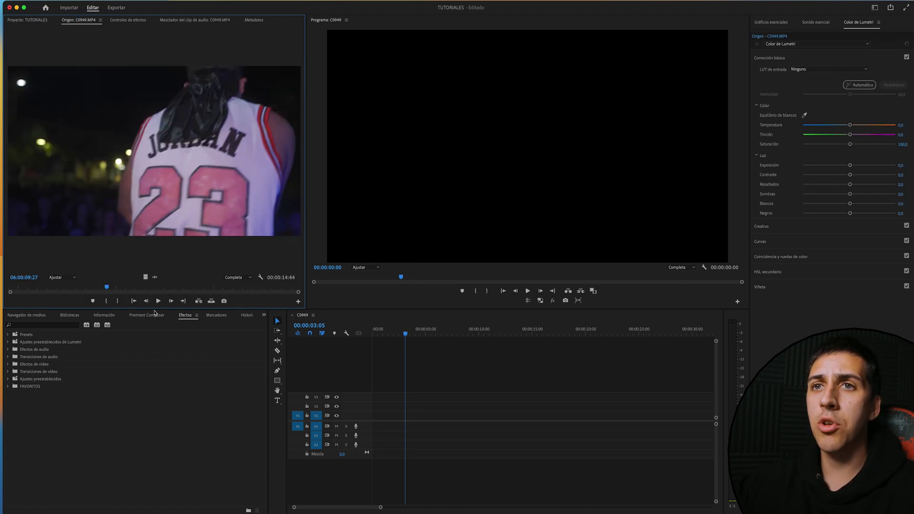
pyautogui.moveTo(146, 277)
pyautogui.mouseDown()
pyautogui.moveTo(446, 421)
pyautogui.moveTo(404, 417)
pyautogui.mouseUp()
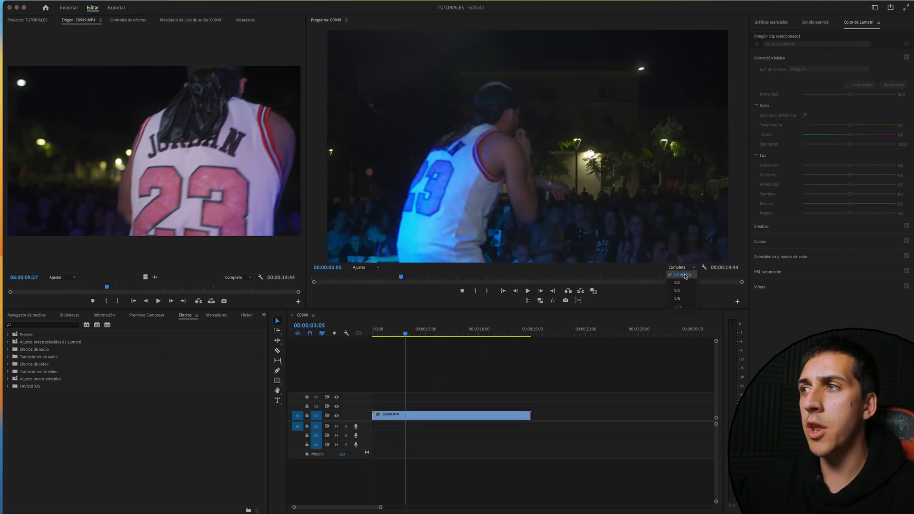
pyautogui.click(527, 291)
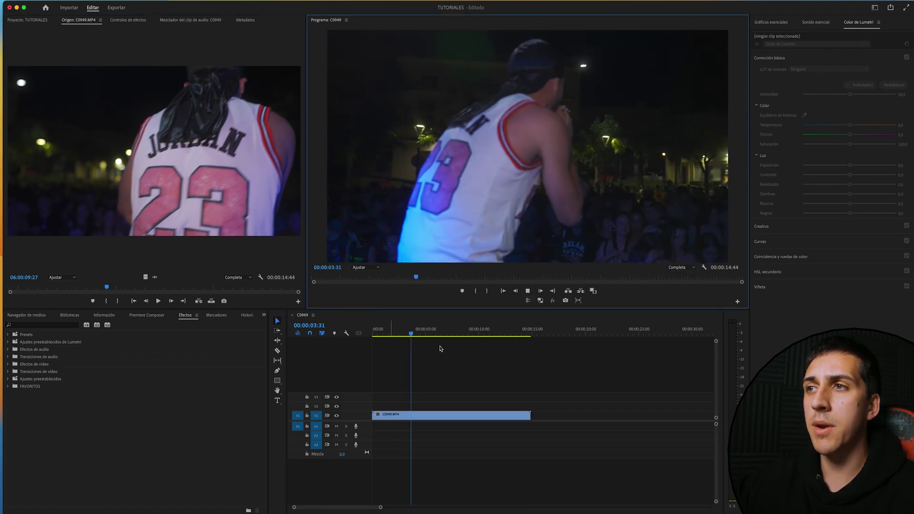
pyautogui.click(490, 415)
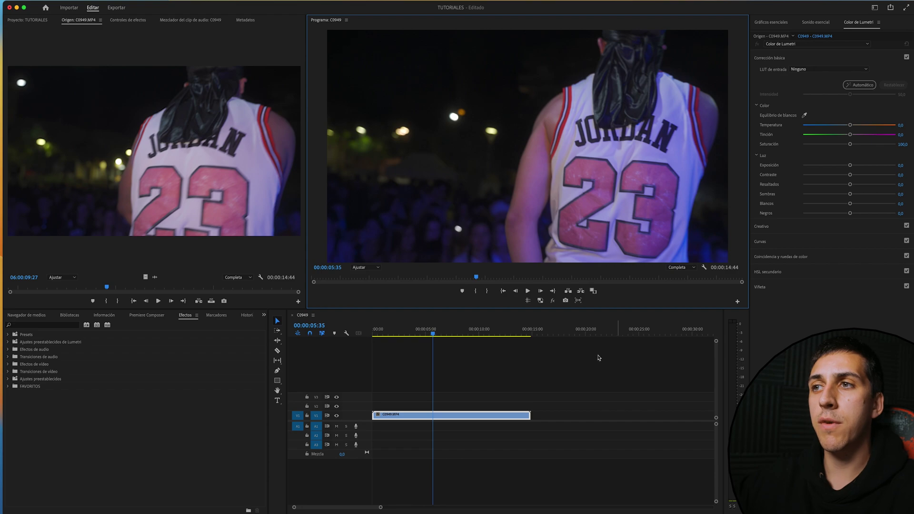
# Set the Program monitor playback resolution to 1/8
pyautogui.click(676, 267)
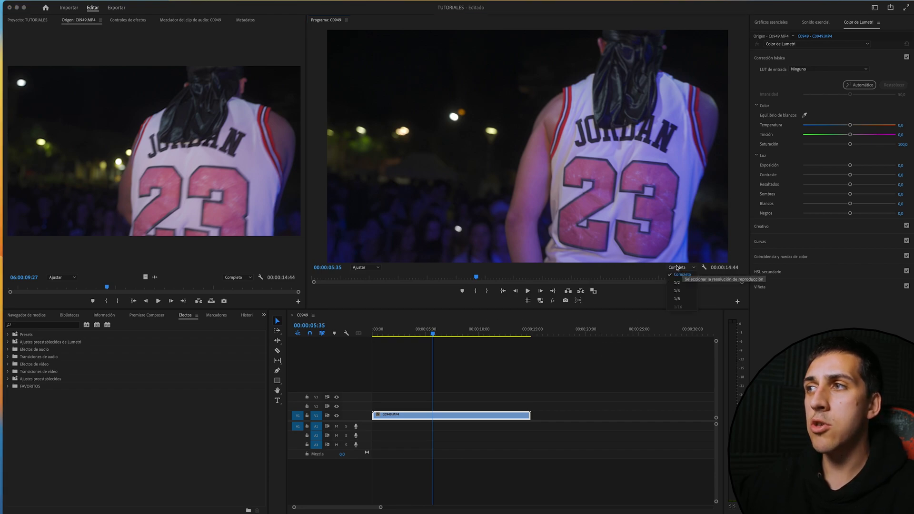
pyautogui.click(677, 299)
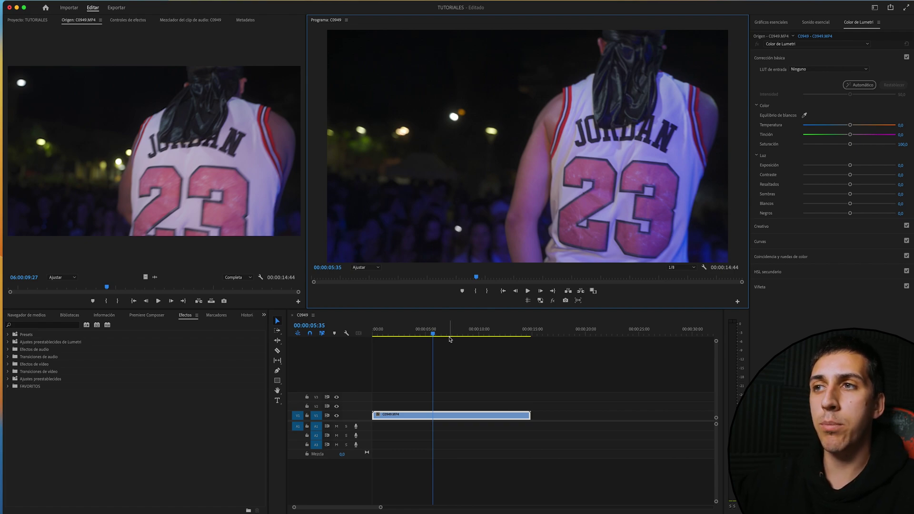
pyautogui.hotkey('shift', '2')
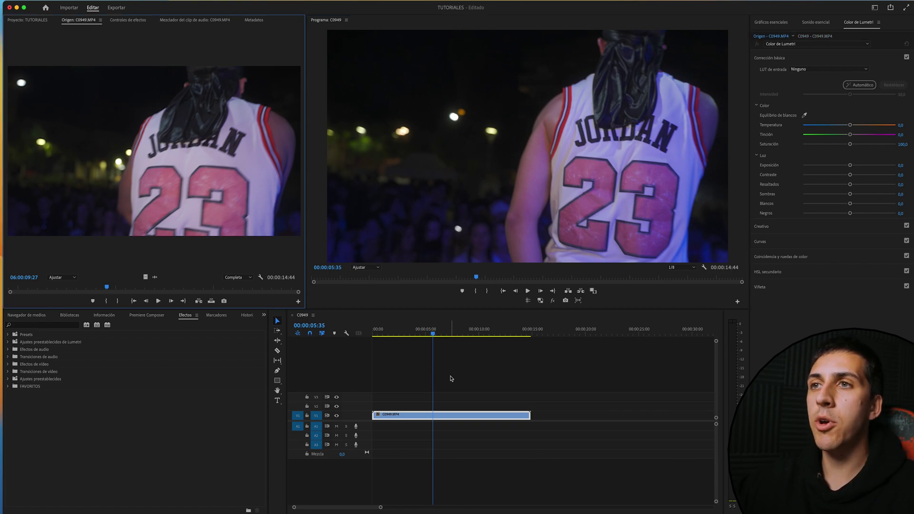
# Select clips C0945.MP4 through C0950.MP4 in the Project panel and deselect the timeline clip
pyautogui.click(35, 21)
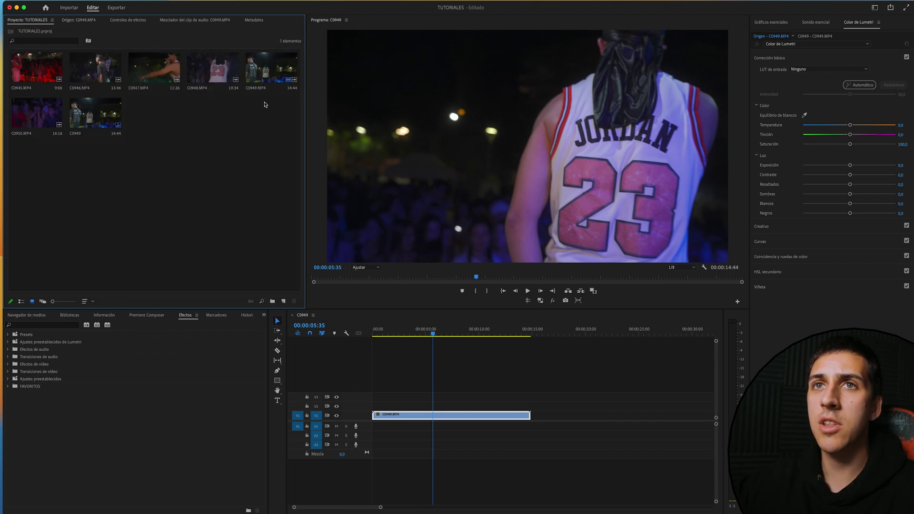
pyautogui.click(42, 79)
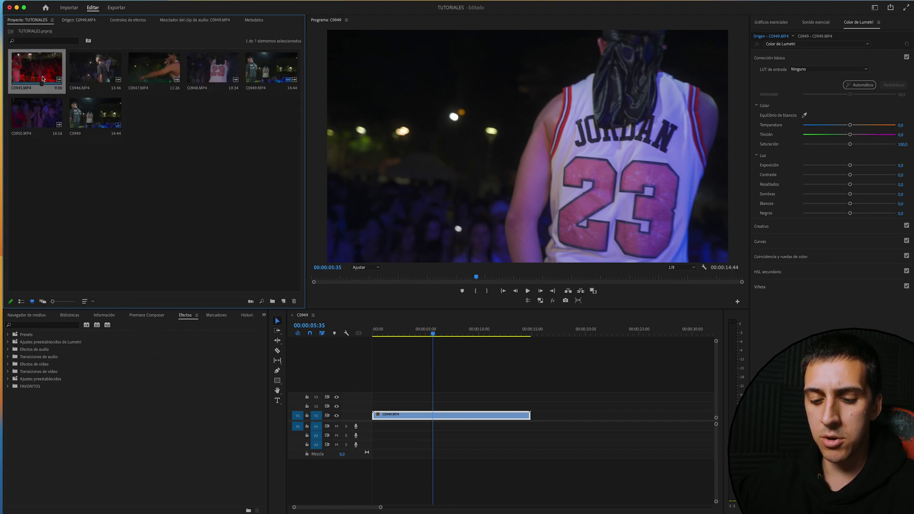
pyautogui.keyDown('shift'); pyautogui.click(38, 116); pyautogui.keyUp('shift')
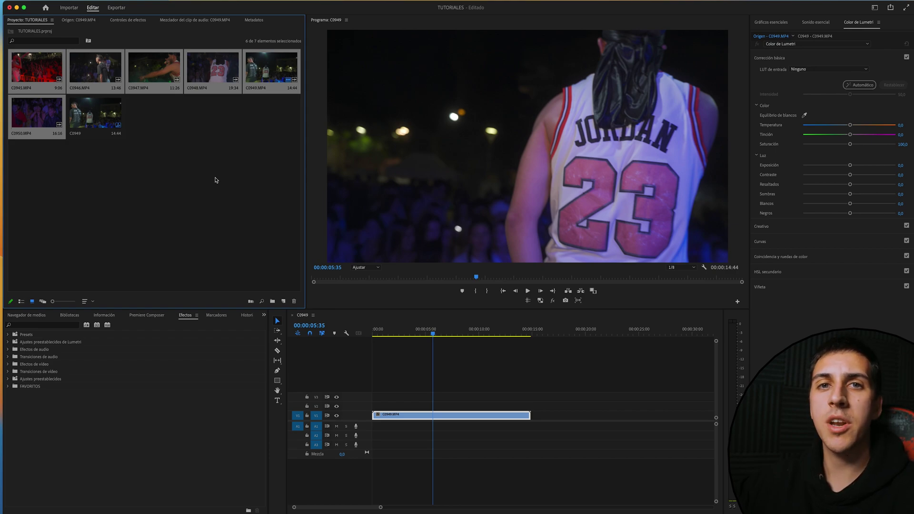
pyautogui.press('super+shift+a')
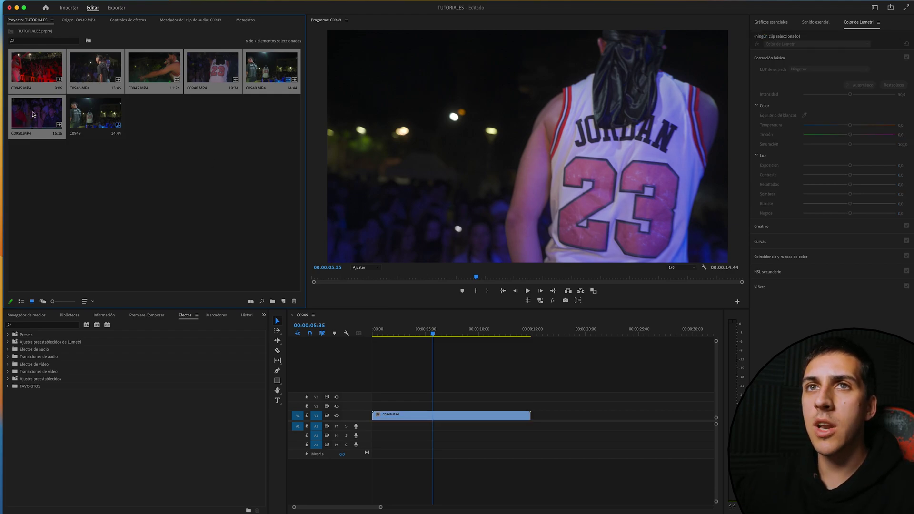
# Start Create Proxies for the selected clips with the format set to QuickTime
pyautogui.rightClick(32, 114)
pyautogui.moveTo(119, 295)
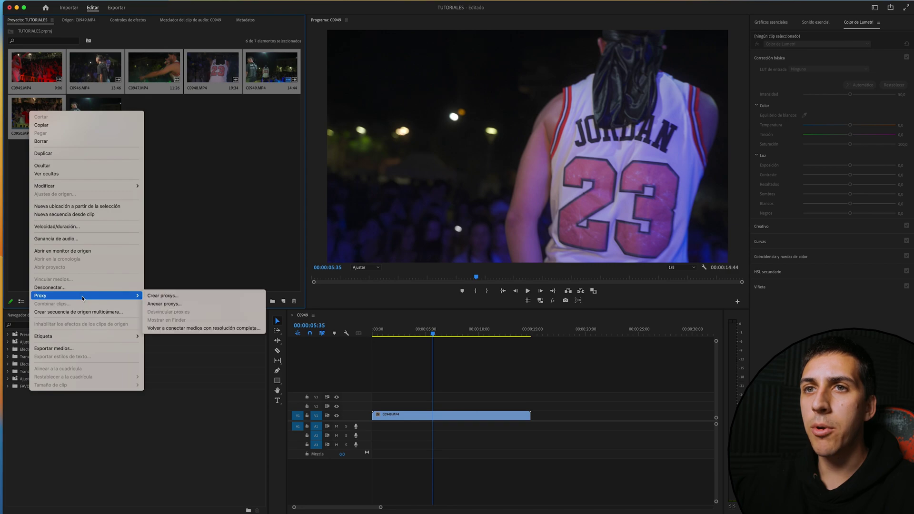
pyautogui.click(163, 296)
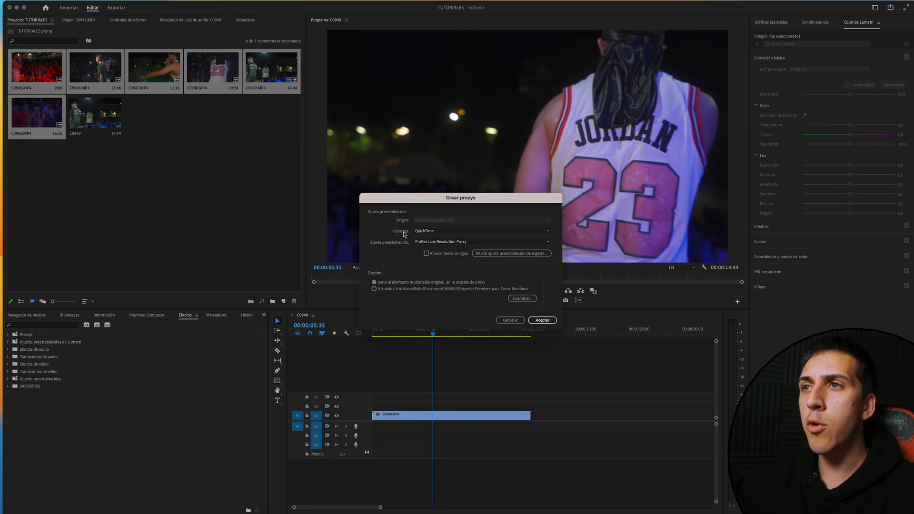
pyautogui.click(421, 232)
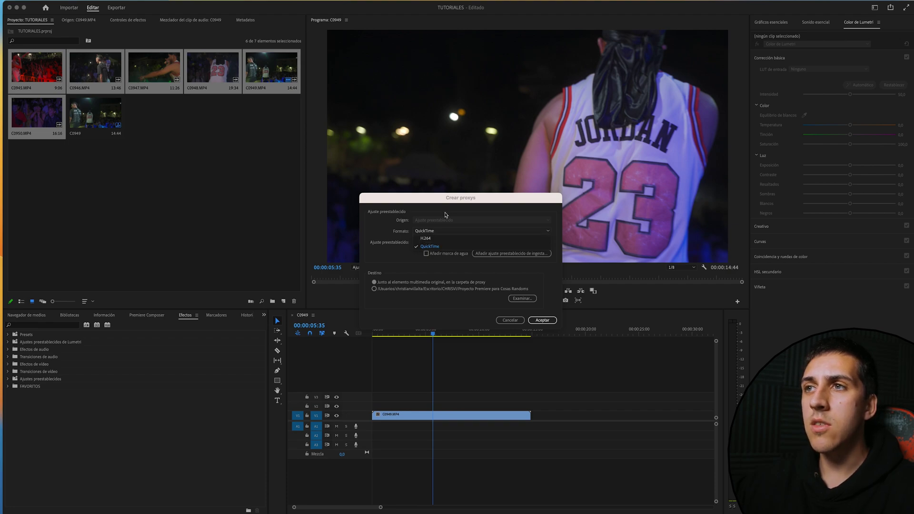
pyautogui.click(430, 239)
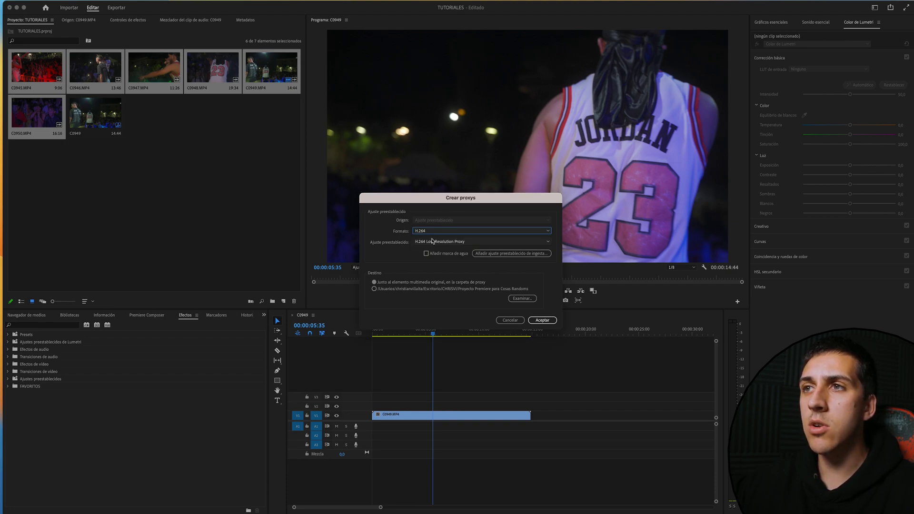
pyautogui.click(428, 242)
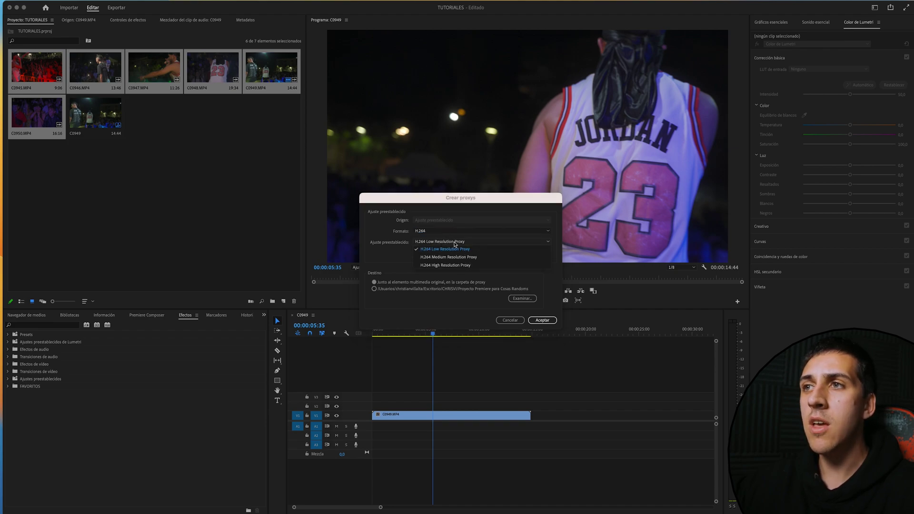
pyautogui.click(426, 232)
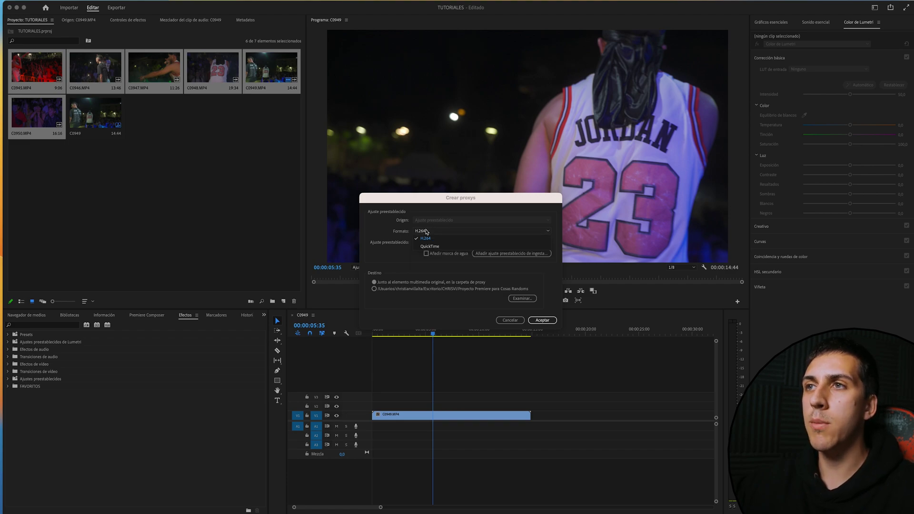
pyautogui.click(423, 247)
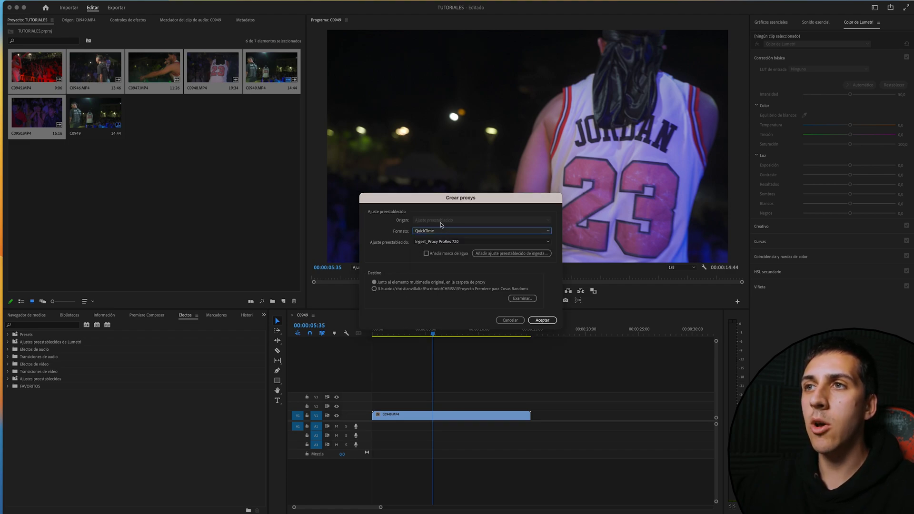
# Choose ProRes Low Resolution Proxy as the proxy preset
pyautogui.click(433, 242)
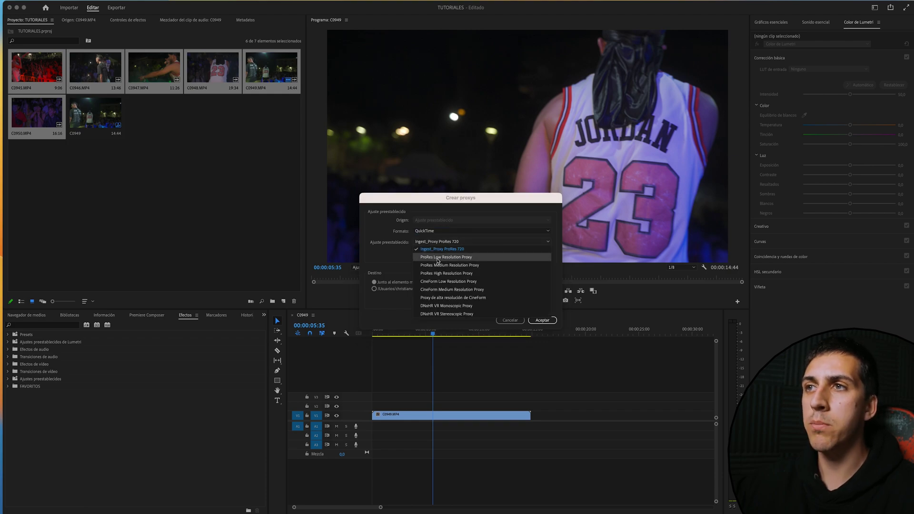
pyautogui.click(438, 259)
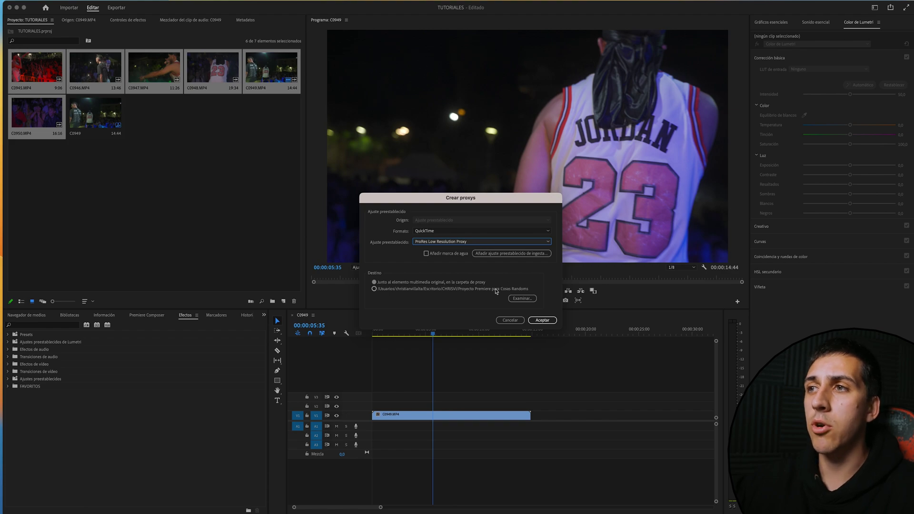
# Confirm the proxy jobs, let Media Encoder finish all six clips, then close it
pyautogui.click(542, 319)
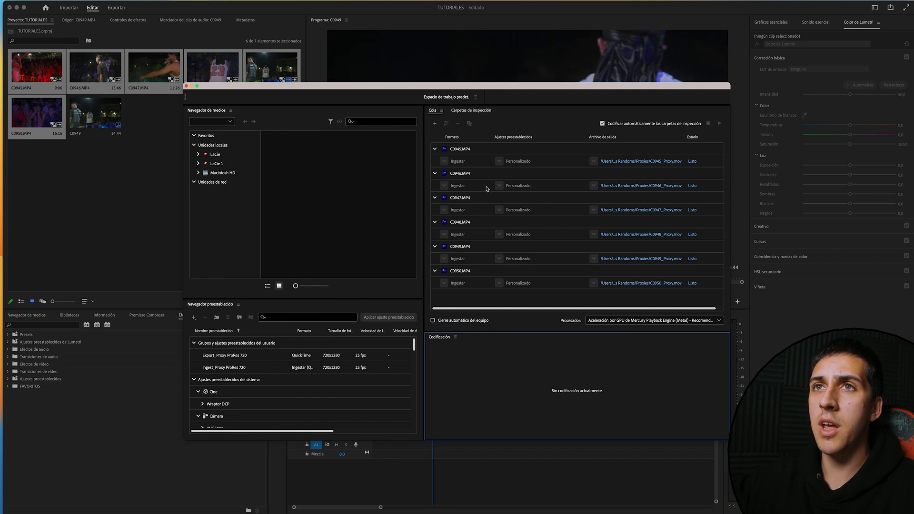
pyautogui.click(186, 86)
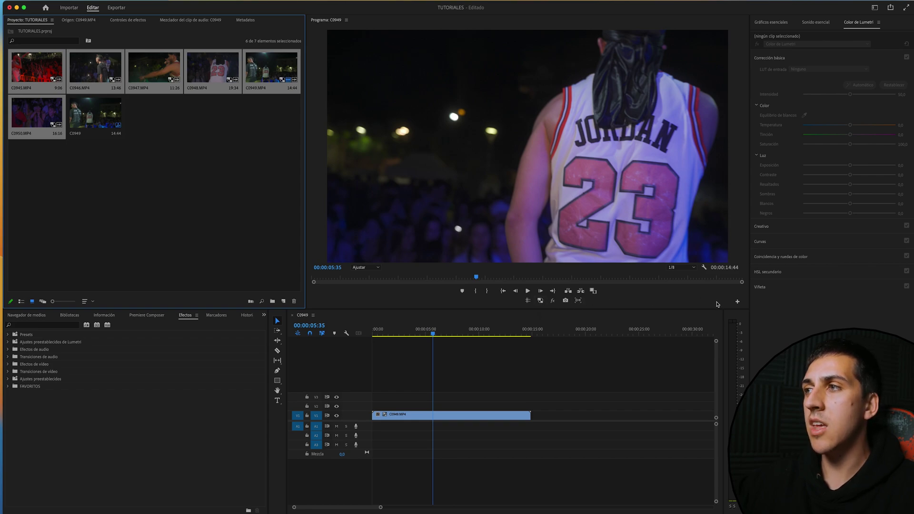
# Add the Toggle Proxies (Conmutar proxys) button to the Program monitor button bar
pyautogui.click(737, 301)
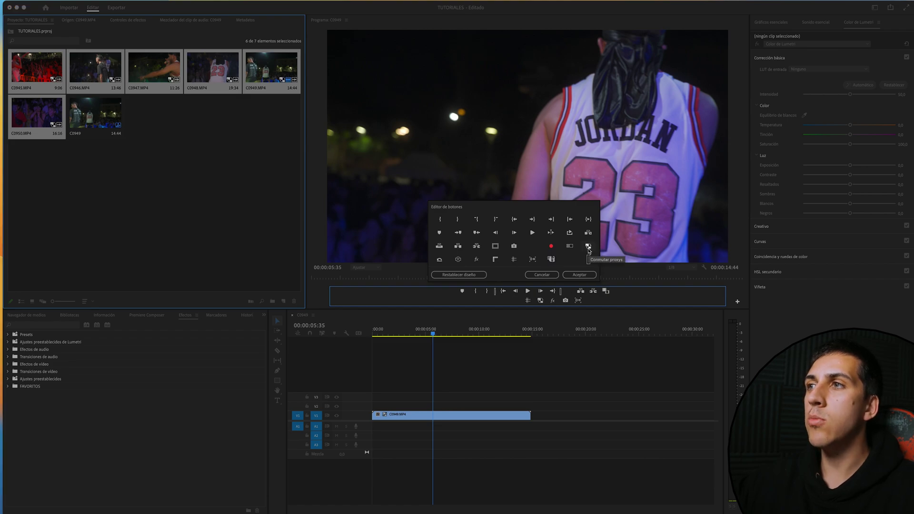
pyautogui.moveTo(588, 247); pyautogui.dragTo(565, 300)
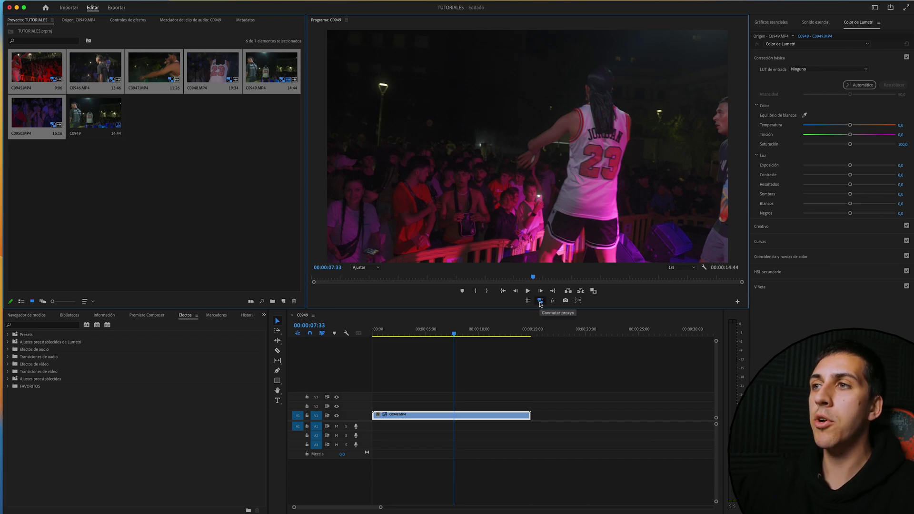
# Turn proxies on, scrub through the C0949 sequence, then turn proxies back off
pyautogui.click(540, 300)
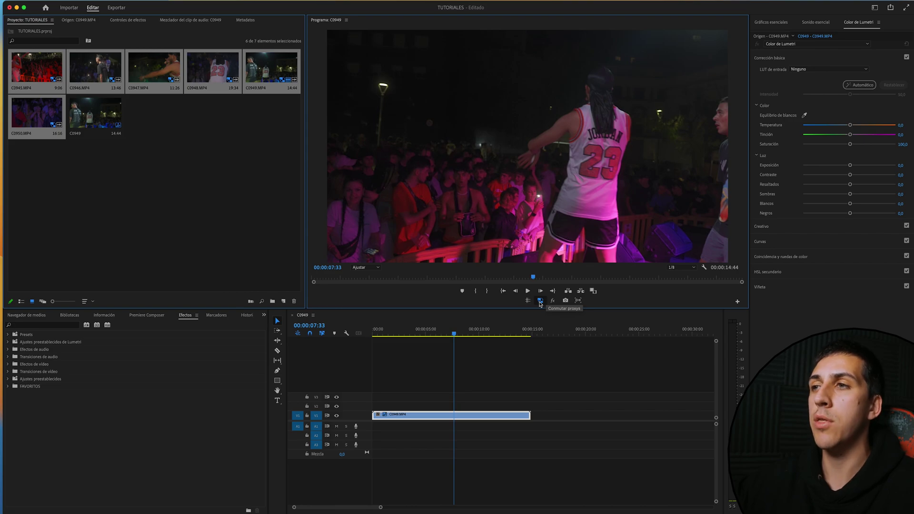
pyautogui.moveTo(378, 333)
pyautogui.mouseDown()
pyautogui.moveTo(448, 334)
pyautogui.moveTo(438, 338)
pyautogui.mouseUp()
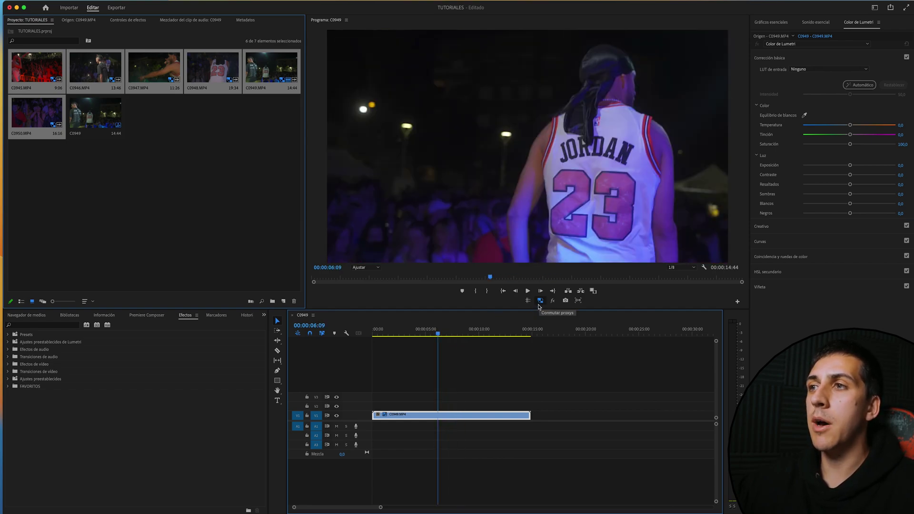
pyautogui.moveTo(481, 335); pyautogui.dragTo(473, 337)
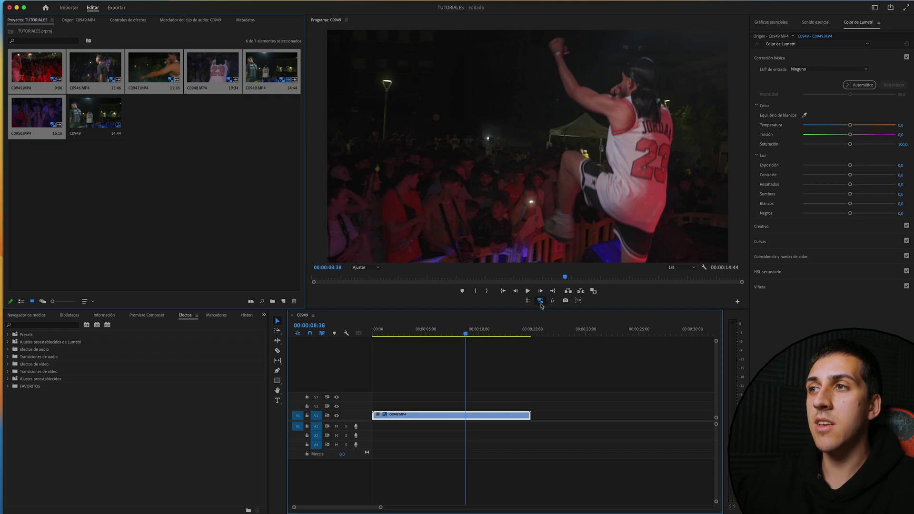
pyautogui.click(540, 301)
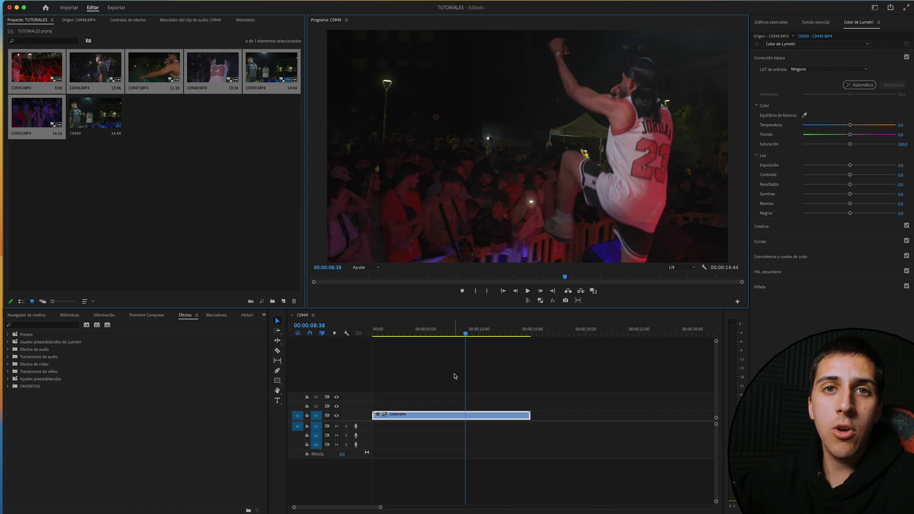
pyautogui.click(67, 371)
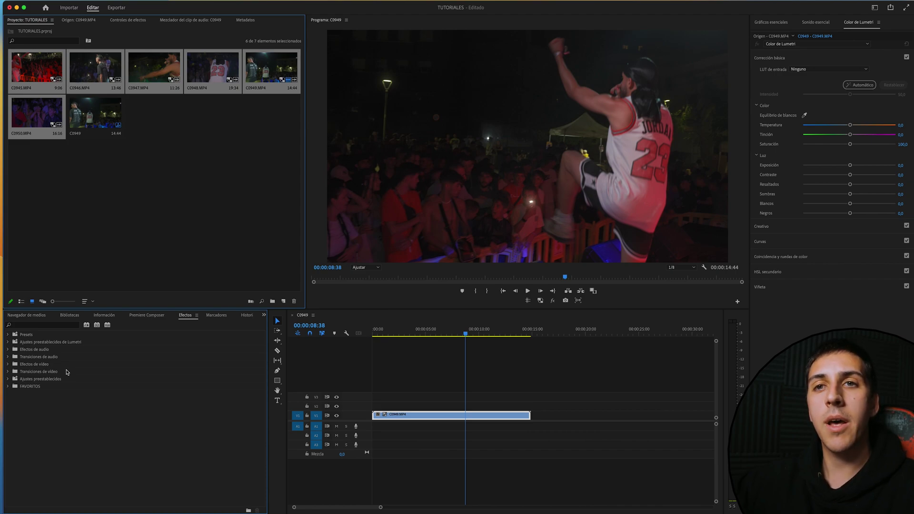
# Enable ingest to create proxies using the ProRes Low Resolution Proxy preset
pyautogui.click(42, 316)
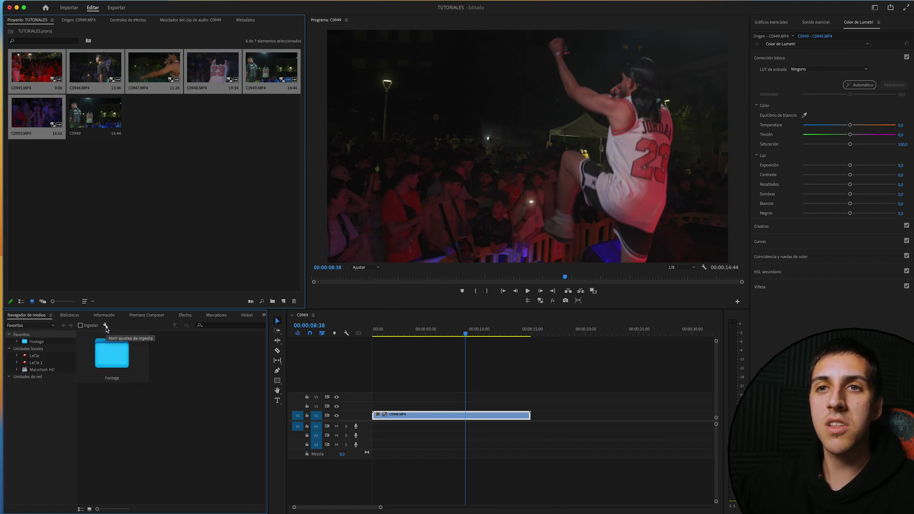
pyautogui.click(106, 327)
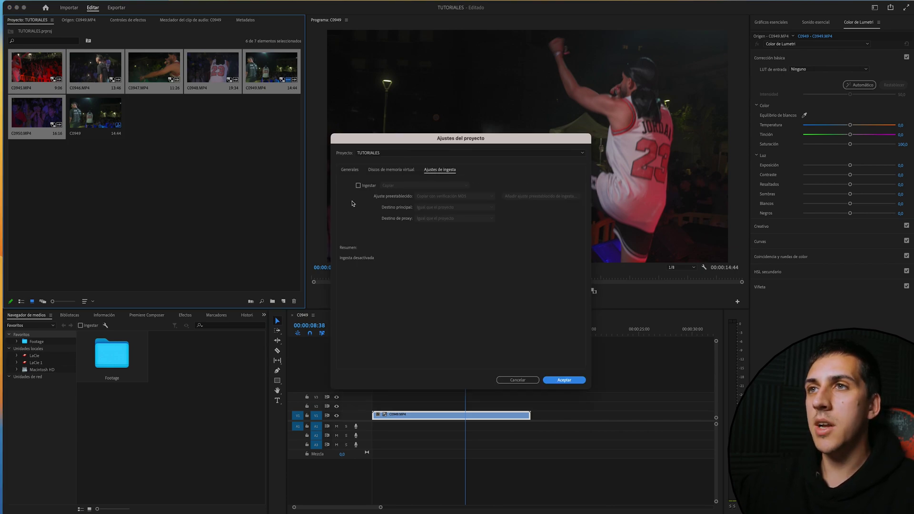
pyautogui.click(357, 185)
pyautogui.click(390, 185)
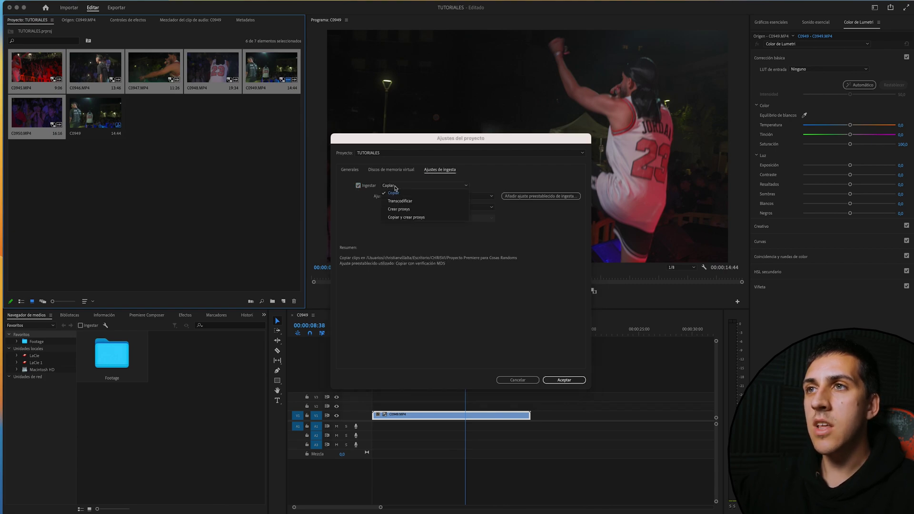
pyautogui.click(386, 209)
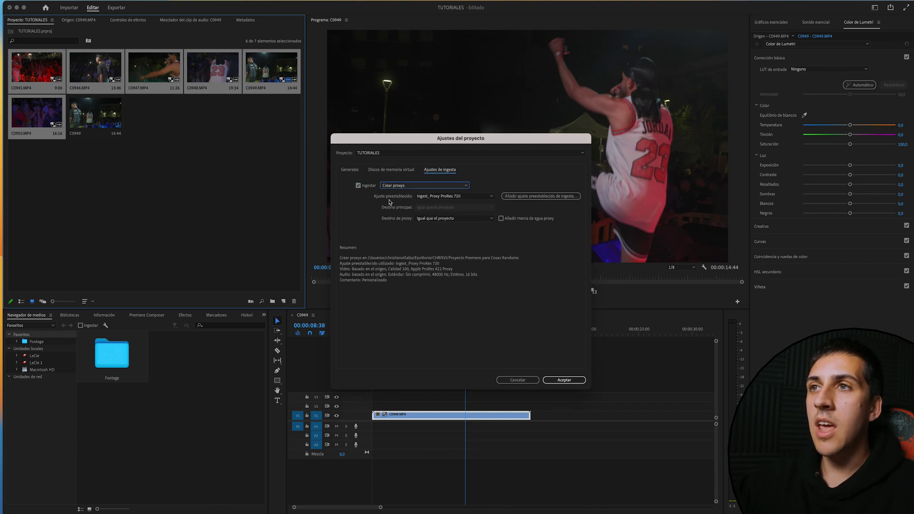
pyautogui.click(445, 196)
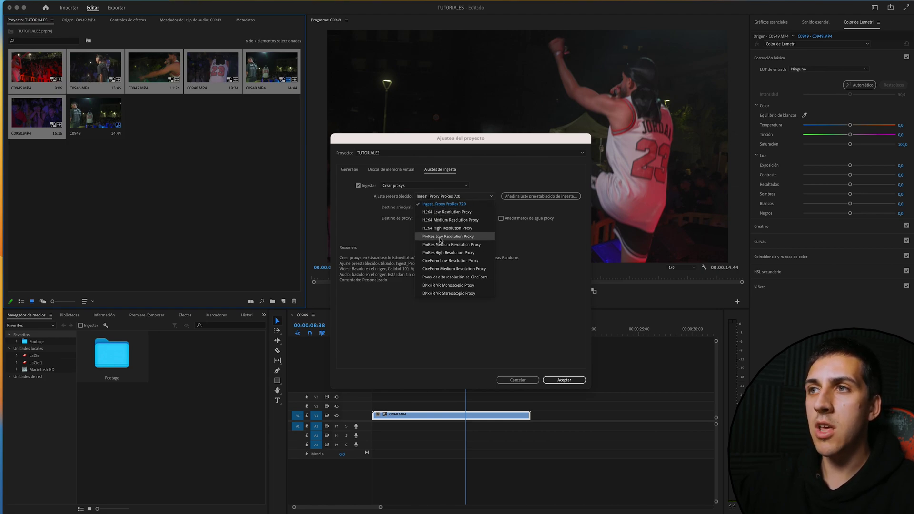
pyautogui.click(465, 237)
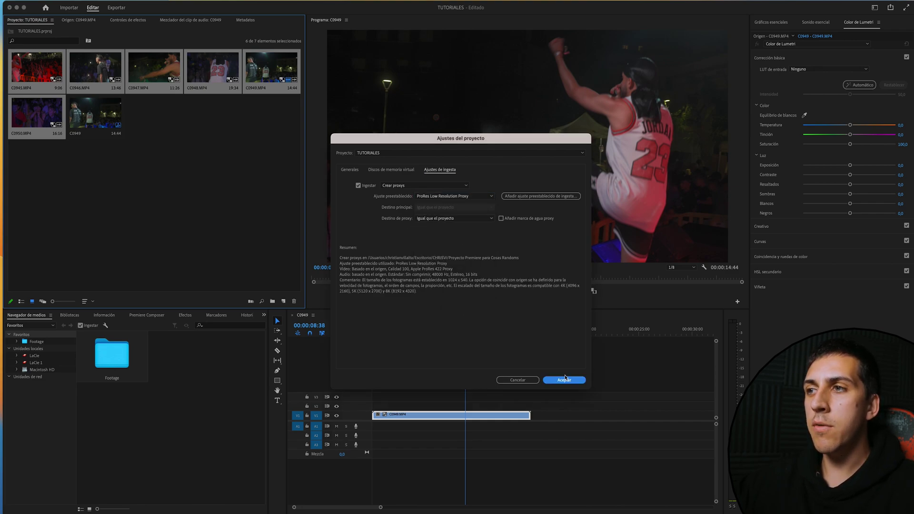
pyautogui.click(561, 380)
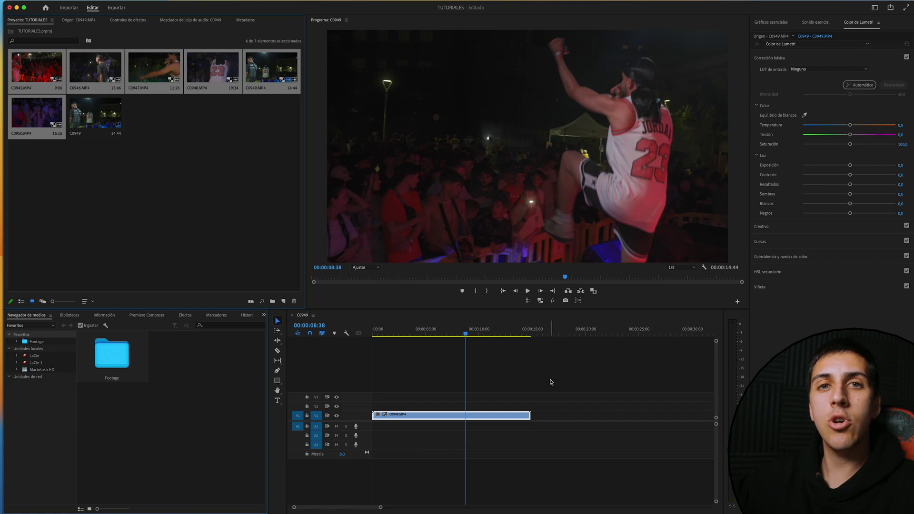